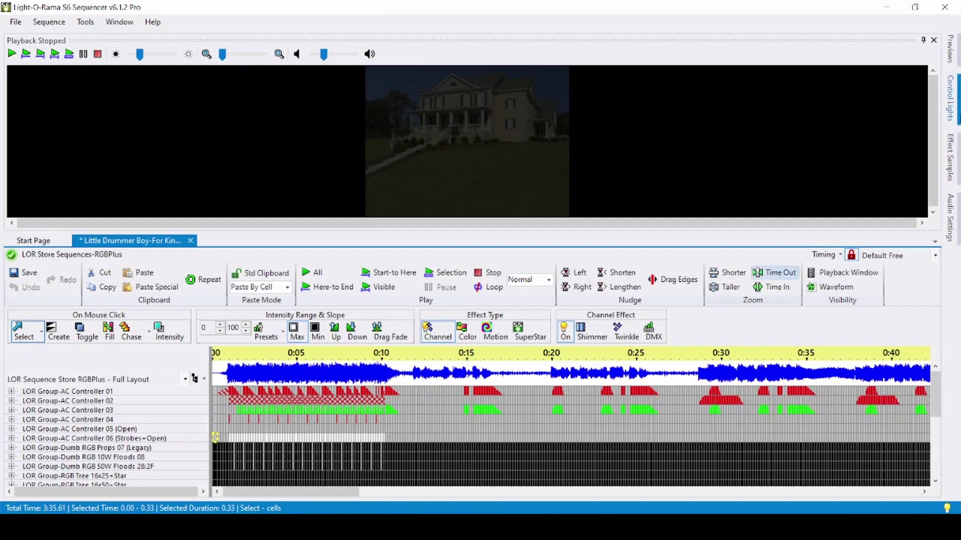
- Copy the LOR Store Sequences-RGBPlus preview and name the copy 'Personal -LOR Store Sequences-RGBPlus'
click(949, 49)
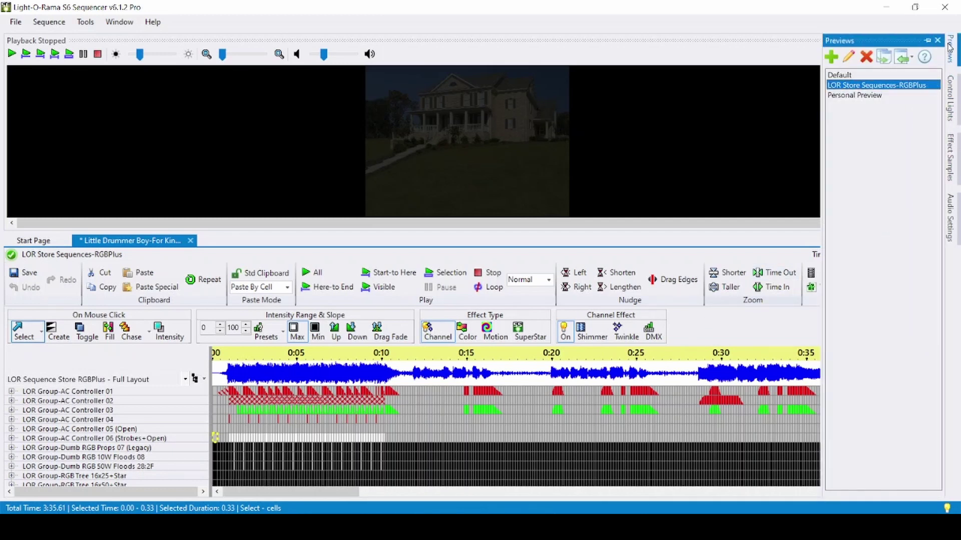
right_click(884, 89)
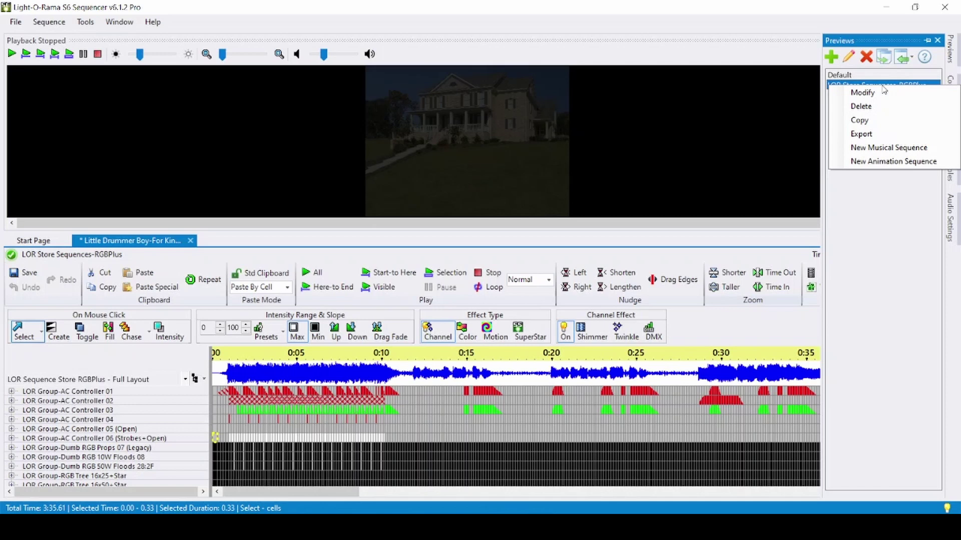
click(885, 120)
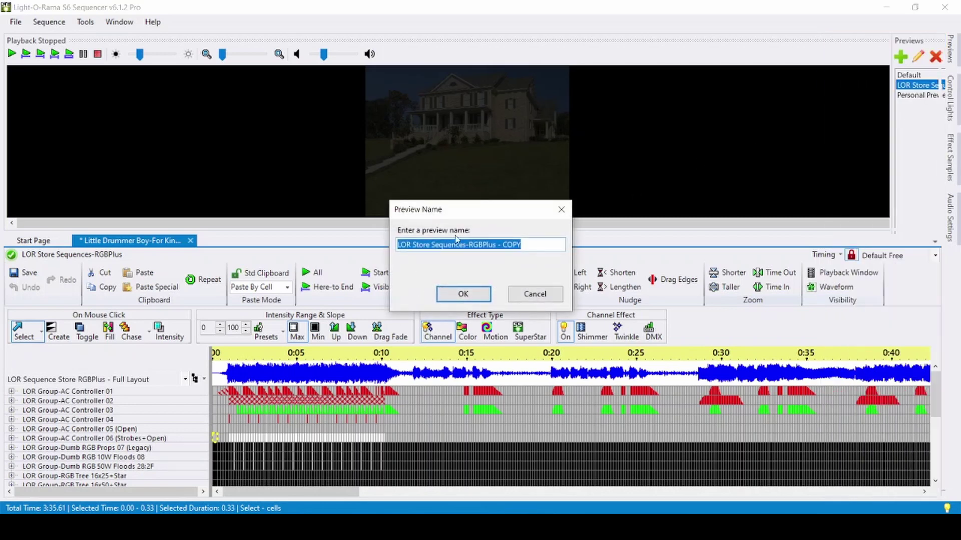
click(398, 245)
text(Pe)
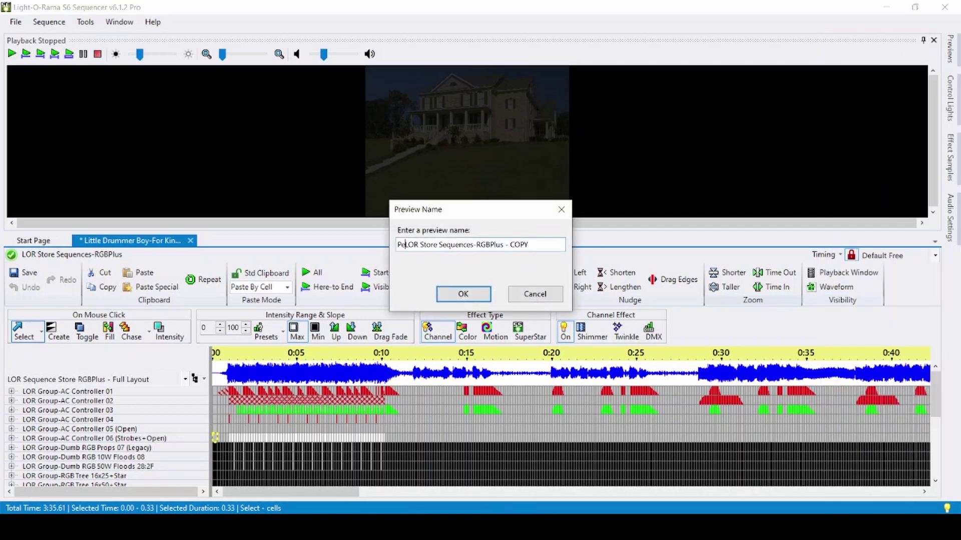
text(rsonal -)
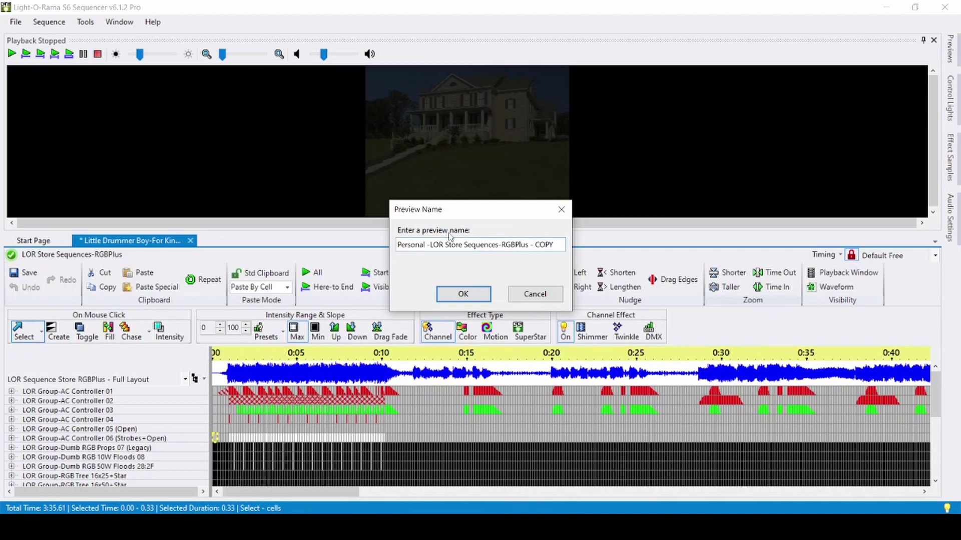
drag(529, 245, 563, 244)
key(BackSpace)
click(463, 295)
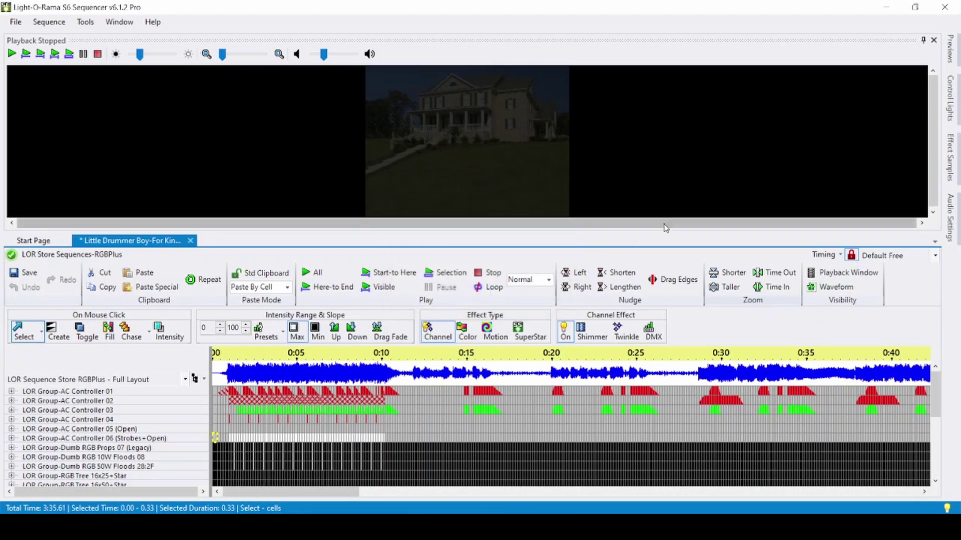
- Open the Personal preview's design maximized, showing All Props on the Channel Conflicts & Bulk Changes page
mouse_move(950, 49)
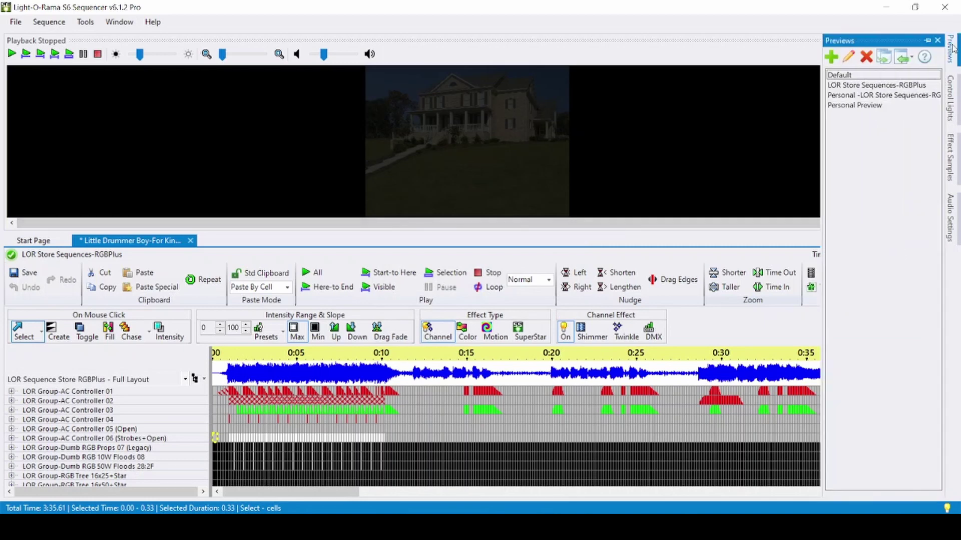
double_click(871, 95)
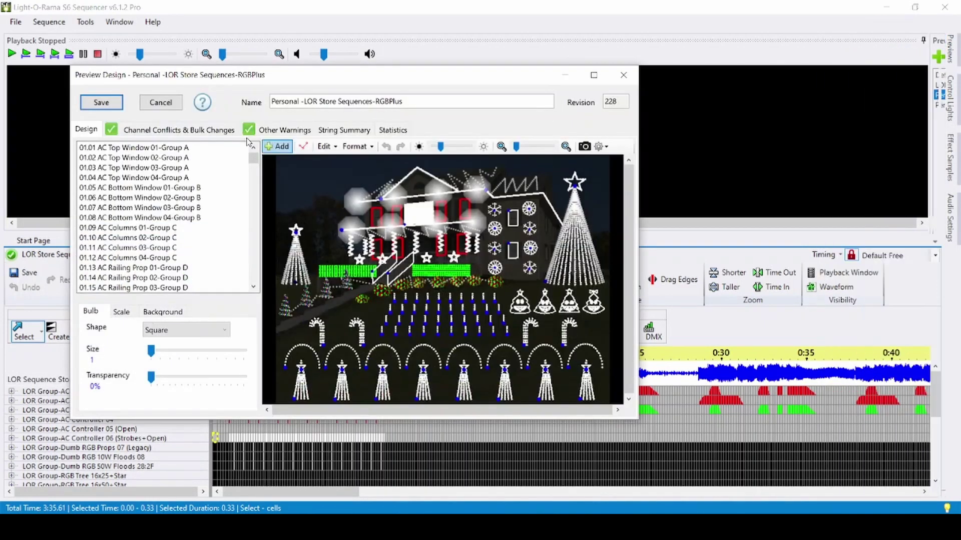
click(195, 129)
click(594, 75)
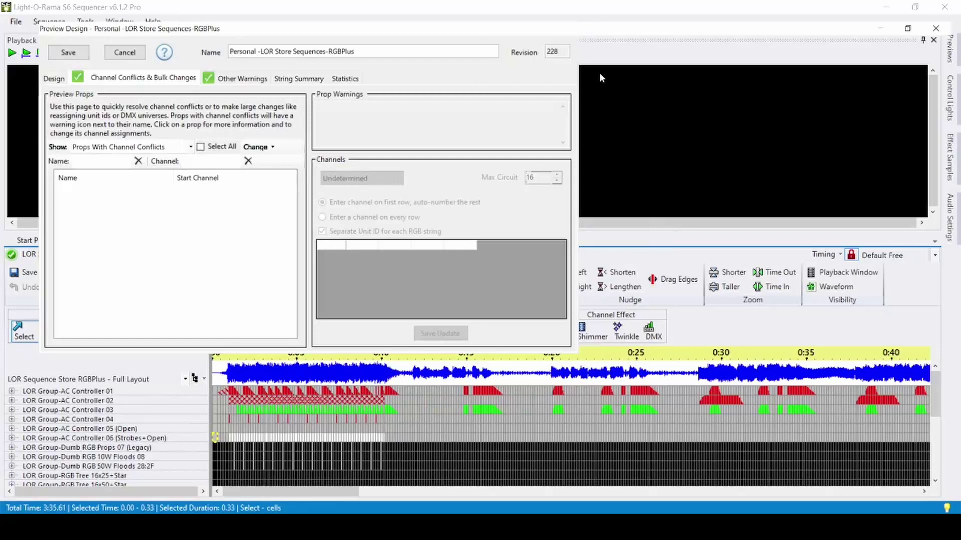
click(109, 116)
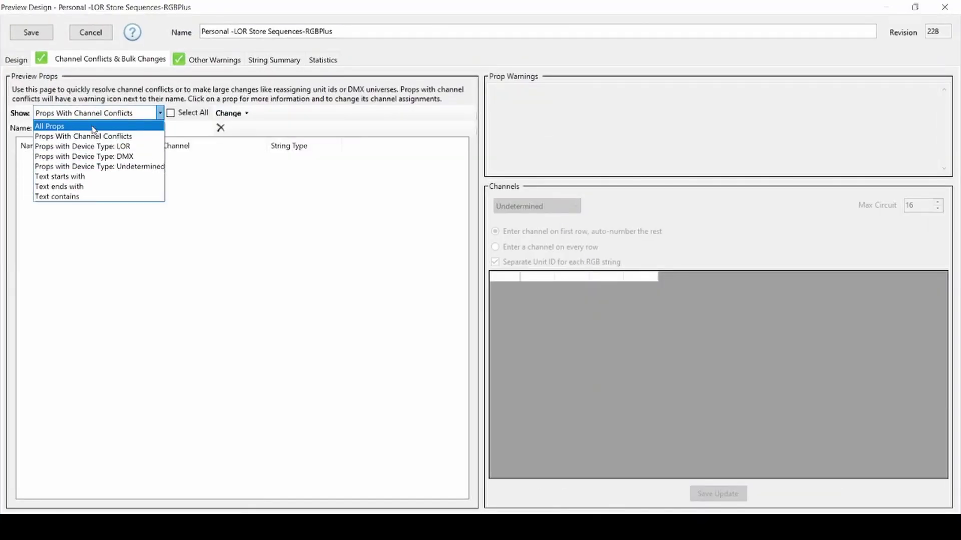
click(93, 127)
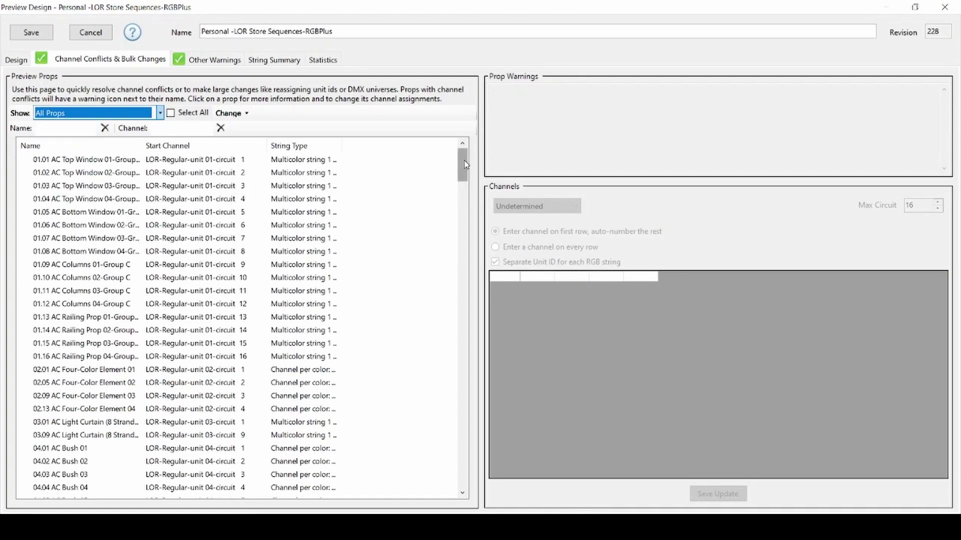
click(230, 113)
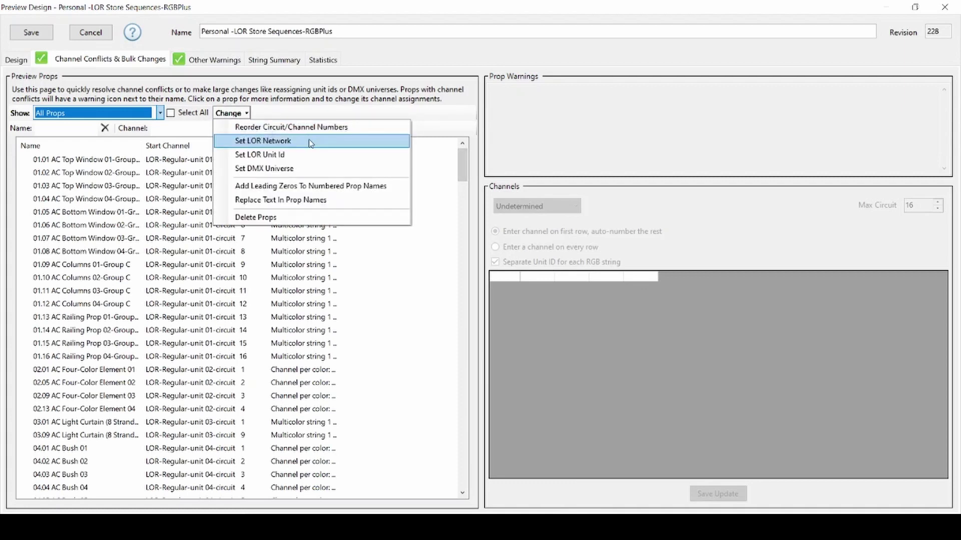
- Review the Statistics page's per-network counts: Regular 4,332, Aux C 4,950, Aux B 4,800, Aux A 5,952
click(434, 127)
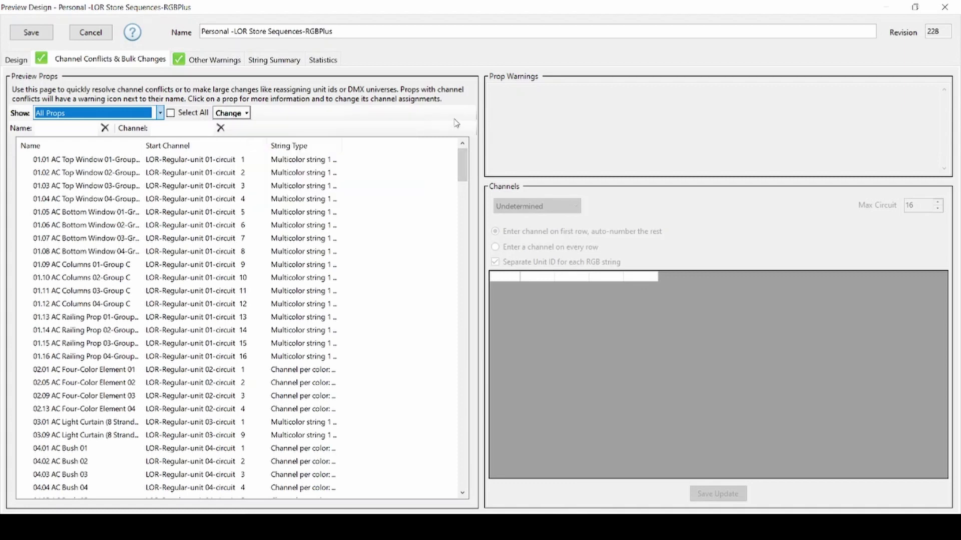
drag(461, 164, 488, 373)
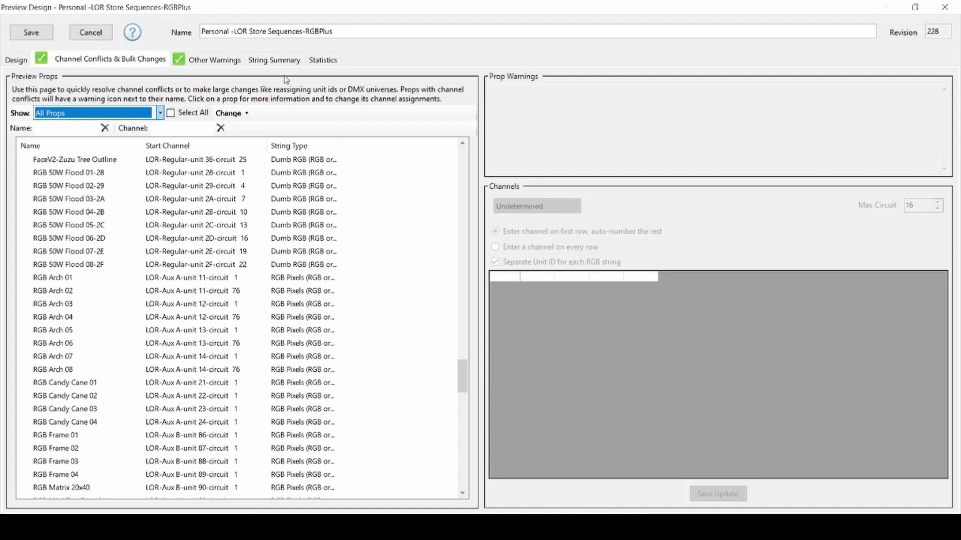
click(323, 59)
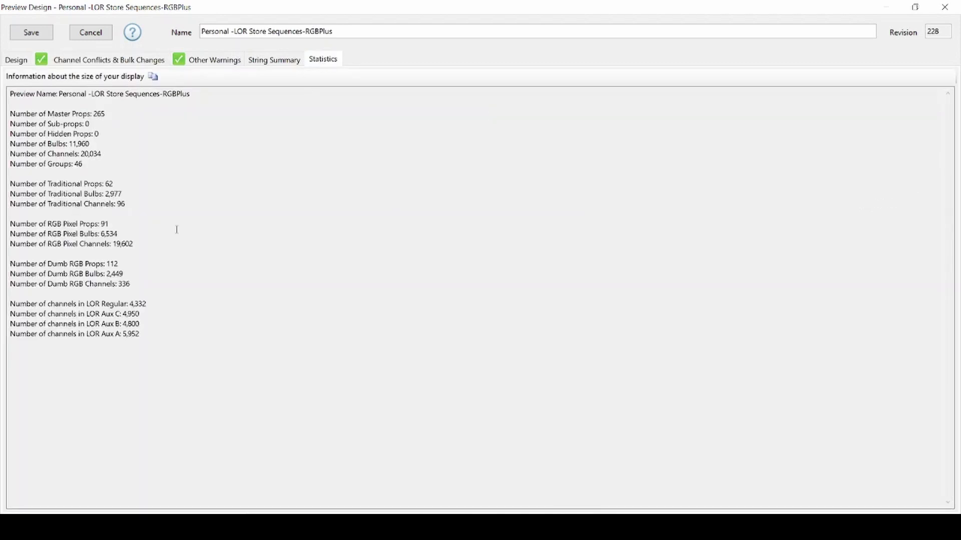
drag(149, 332, 7, 302)
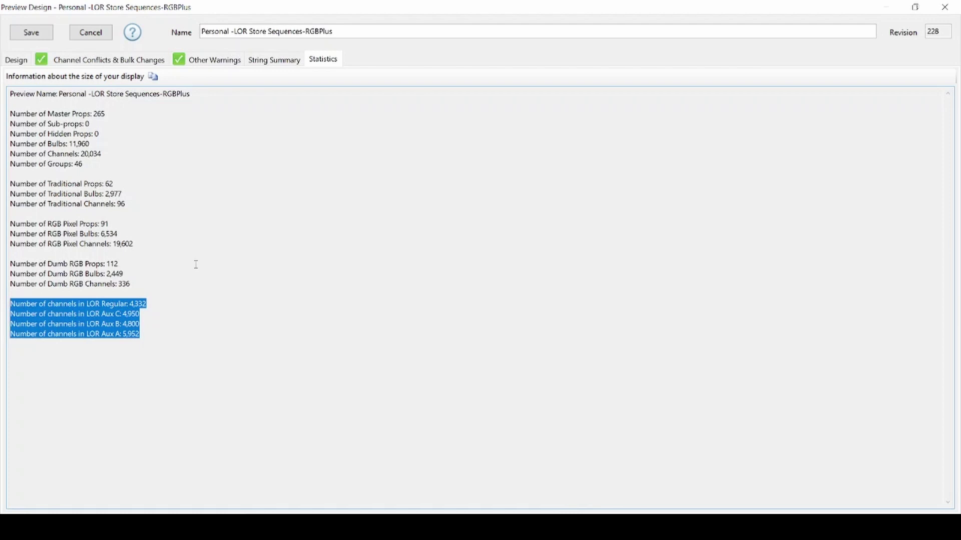
- Move RGB Arch 01 through 08 onto the Regular LOR network
click(115, 63)
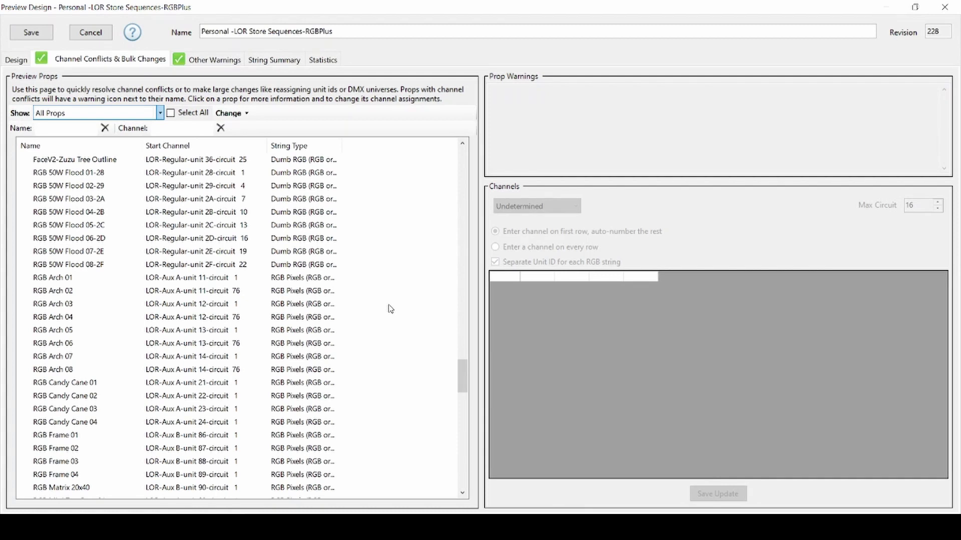
click(51, 279)
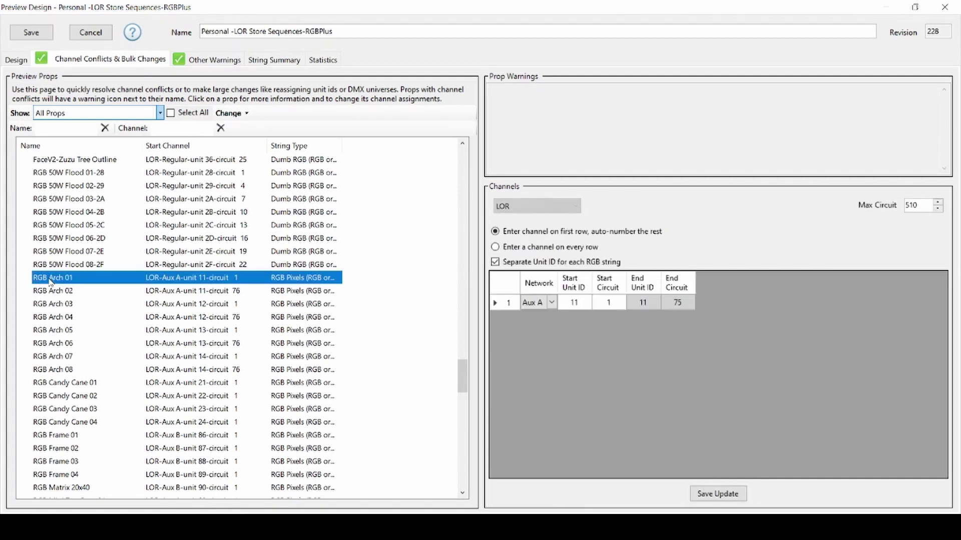
shift+click(80, 371)
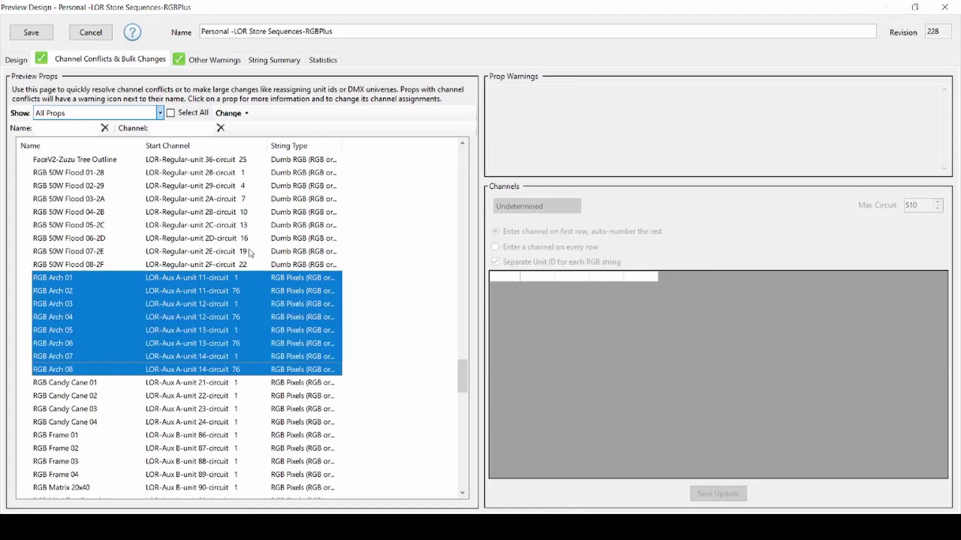
click(241, 113)
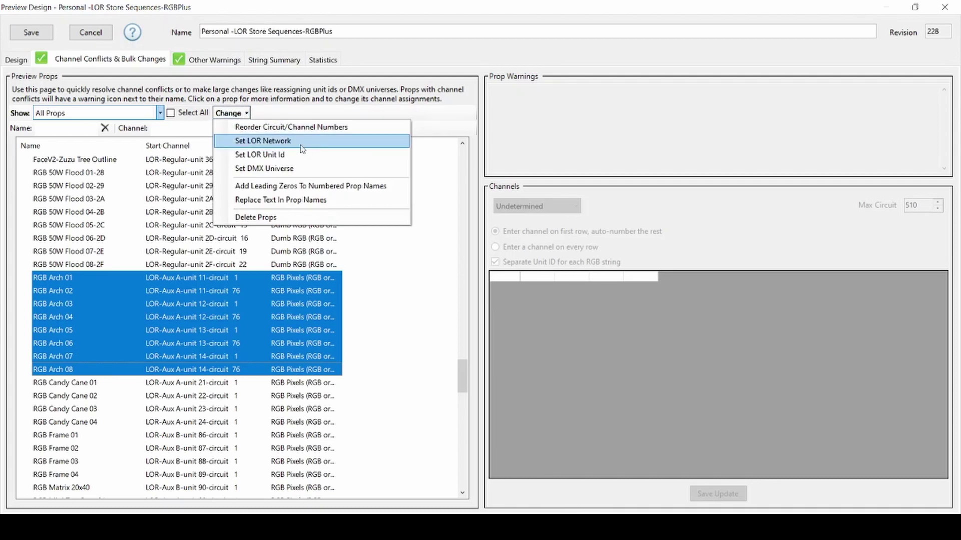
click(302, 143)
click(451, 266)
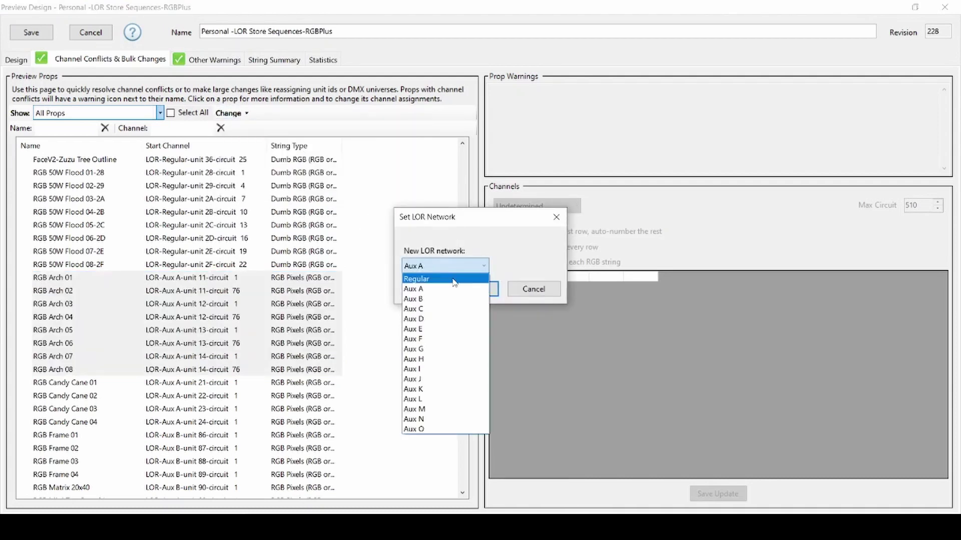
click(454, 280)
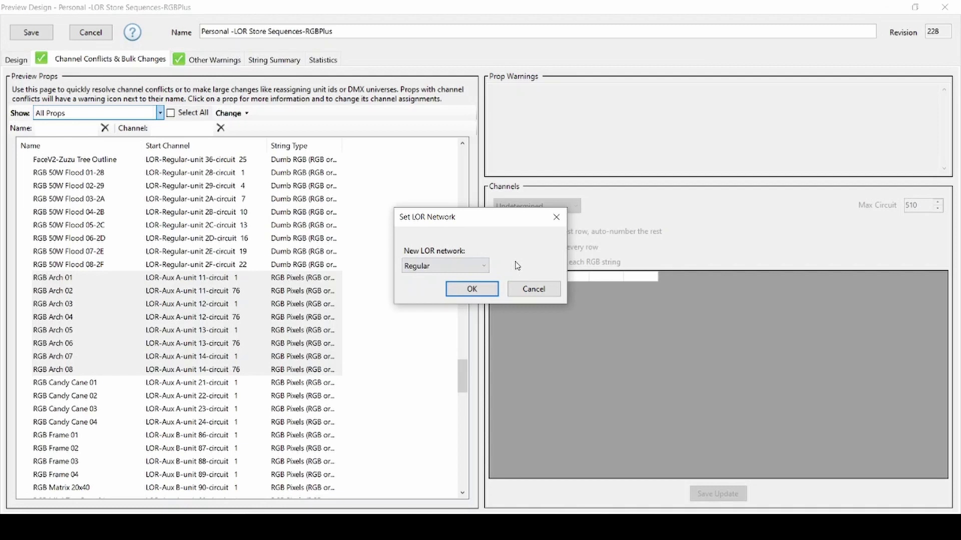
click(484, 266)
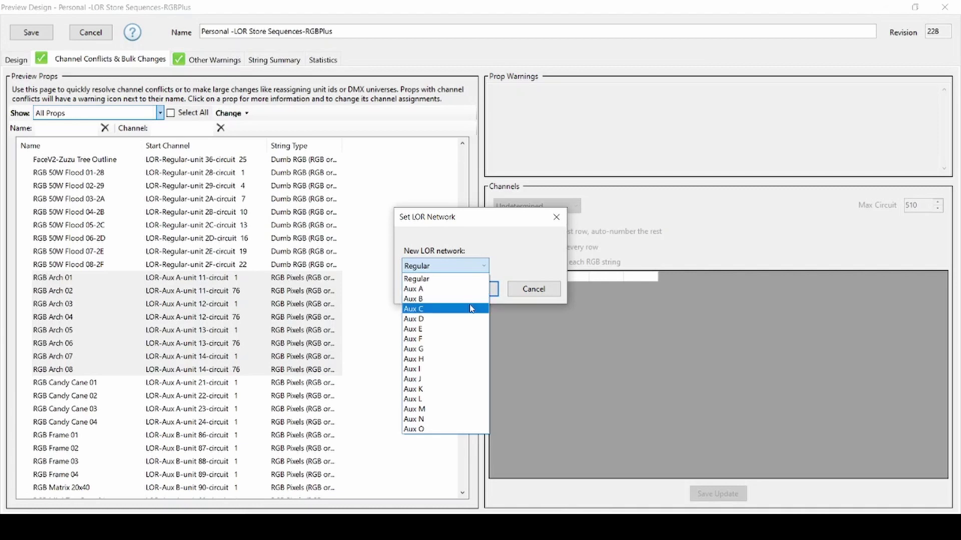
click(473, 279)
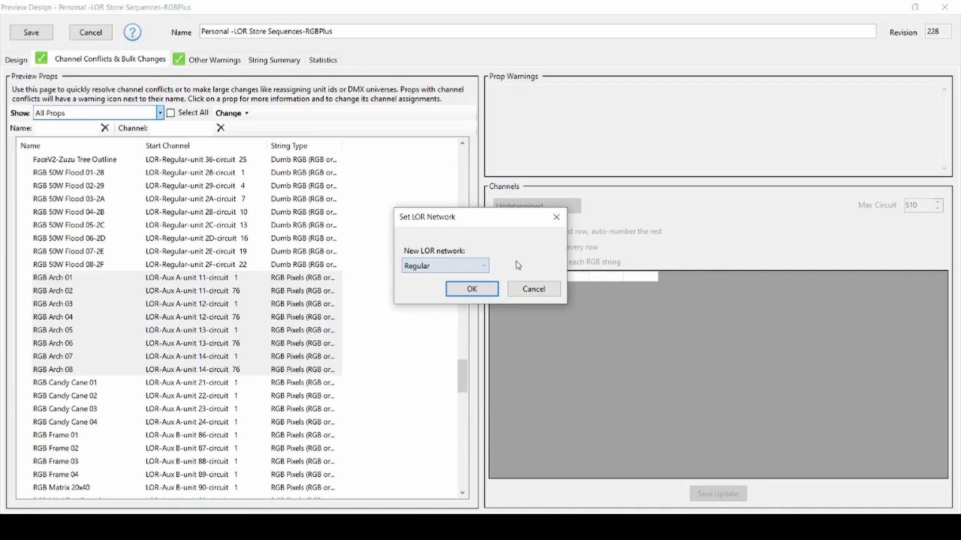
click(472, 289)
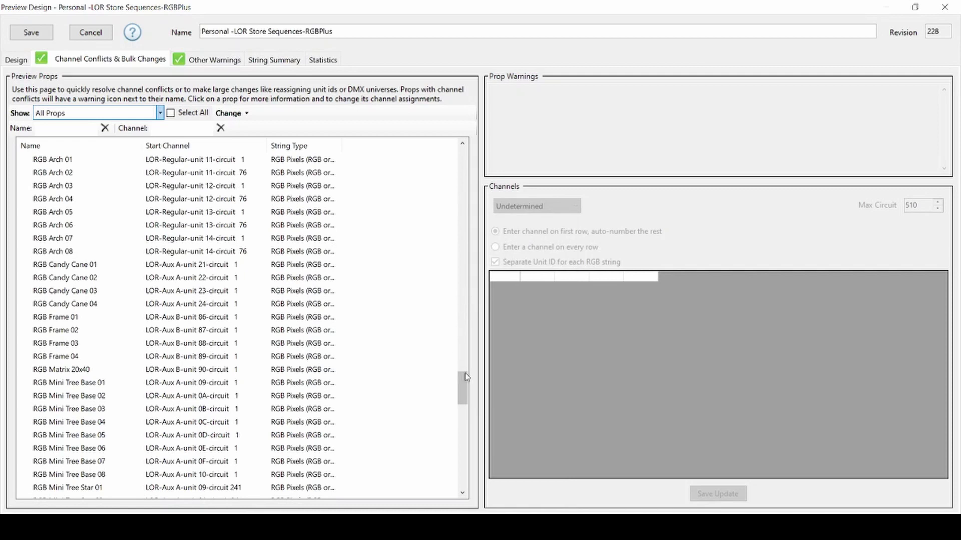
- Set the LOR network to Regular for RGB Frame 01 through RGB Mini Tree Star 08
click(88, 319)
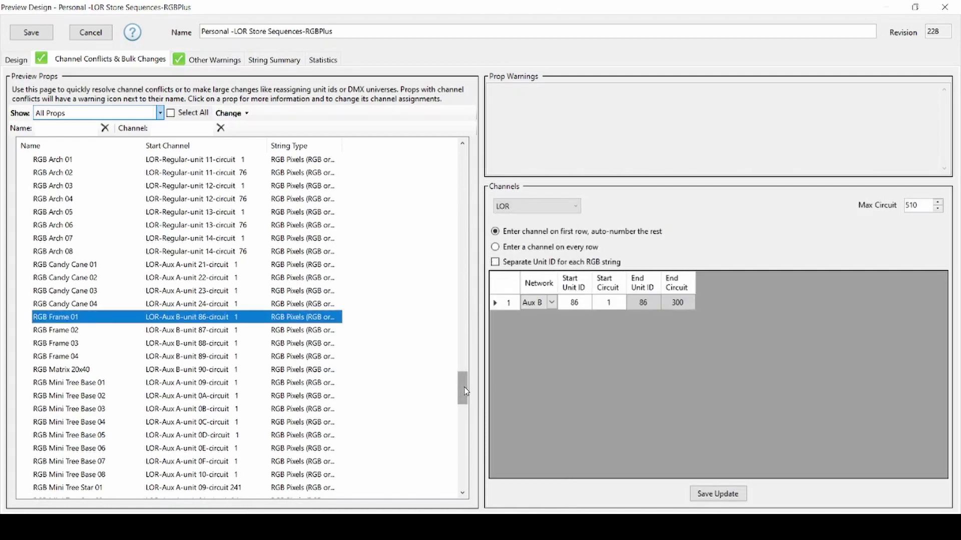
drag(461, 399, 464, 409)
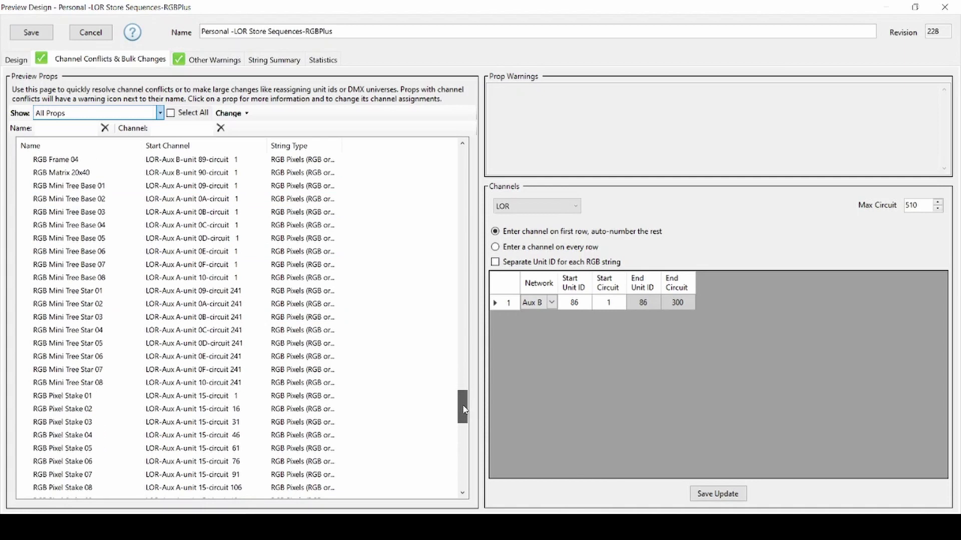
shift+click(93, 383)
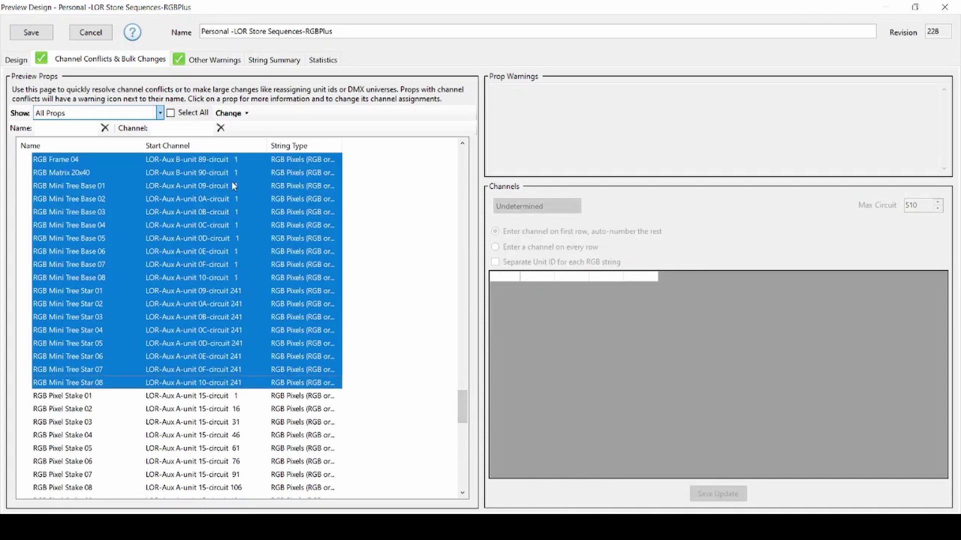
click(238, 112)
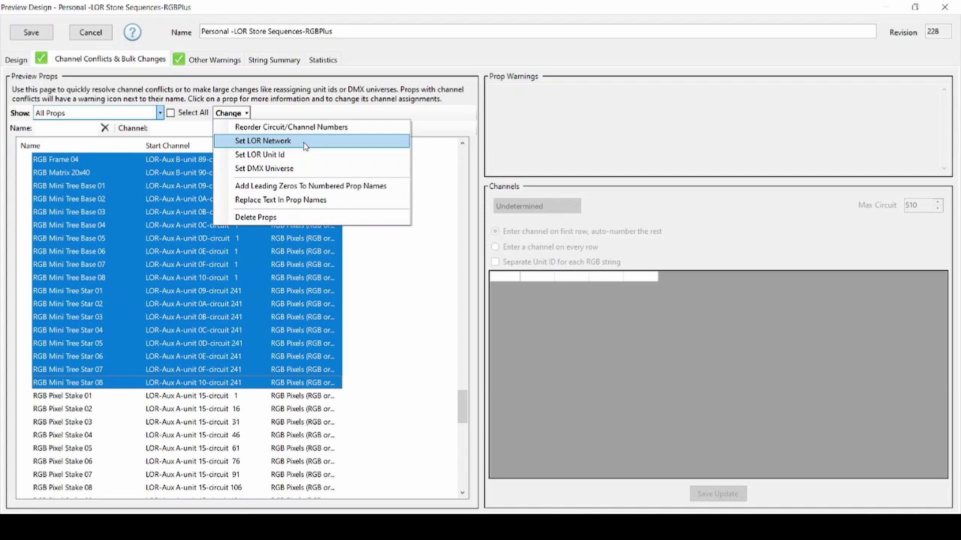
click(304, 143)
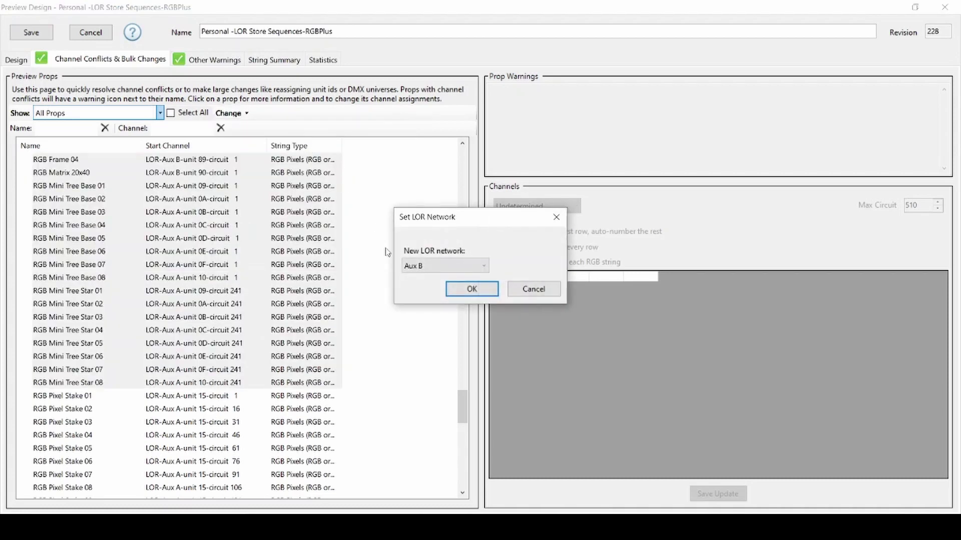
click(420, 268)
click(415, 278)
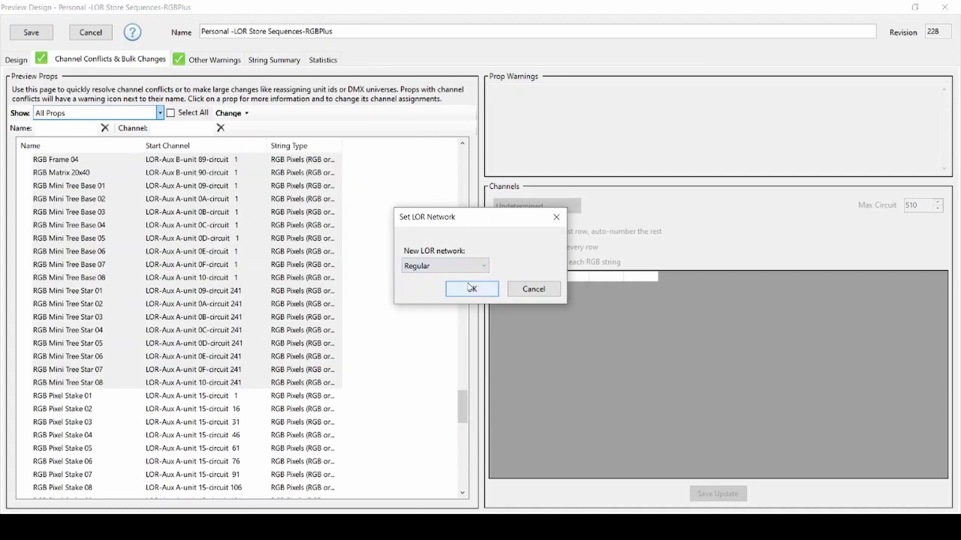
click(470, 289)
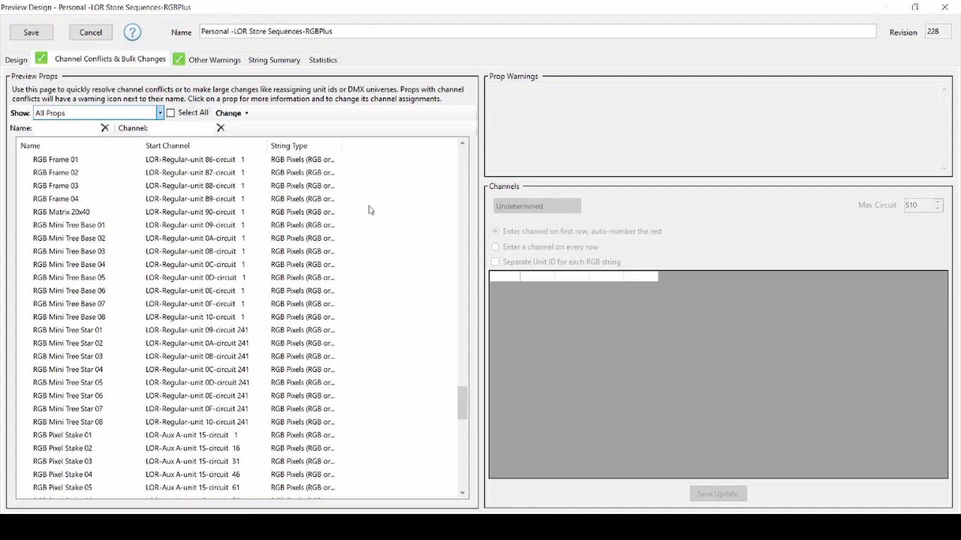
- Check the updated network counts: Regular 10,932, Aux C 4,950, Aux B 1,200, Aux A 2,952
click(320, 60)
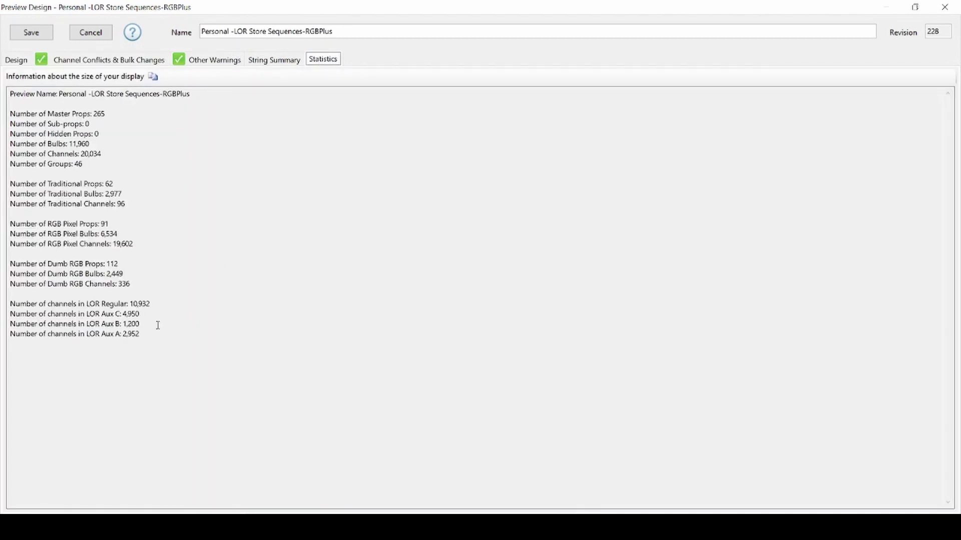
drag(150, 336, 10, 303)
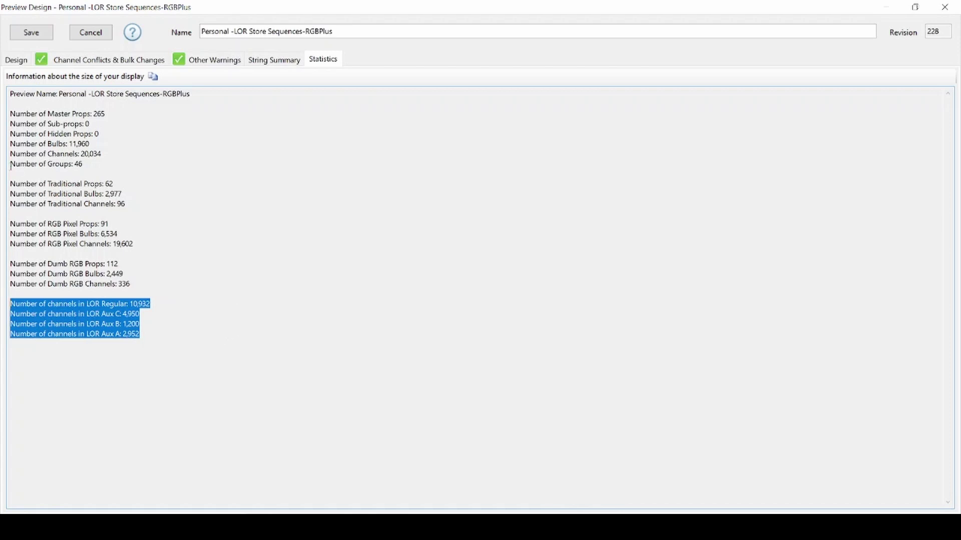
- Move the RGB Tree 16x50-180 prop onto the Aux O network
click(106, 60)
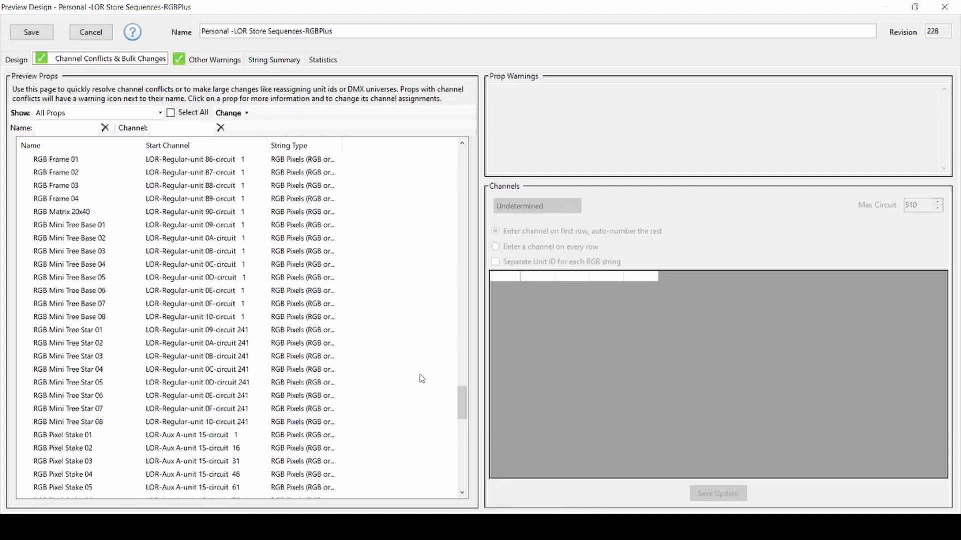
drag(463, 409, 467, 474)
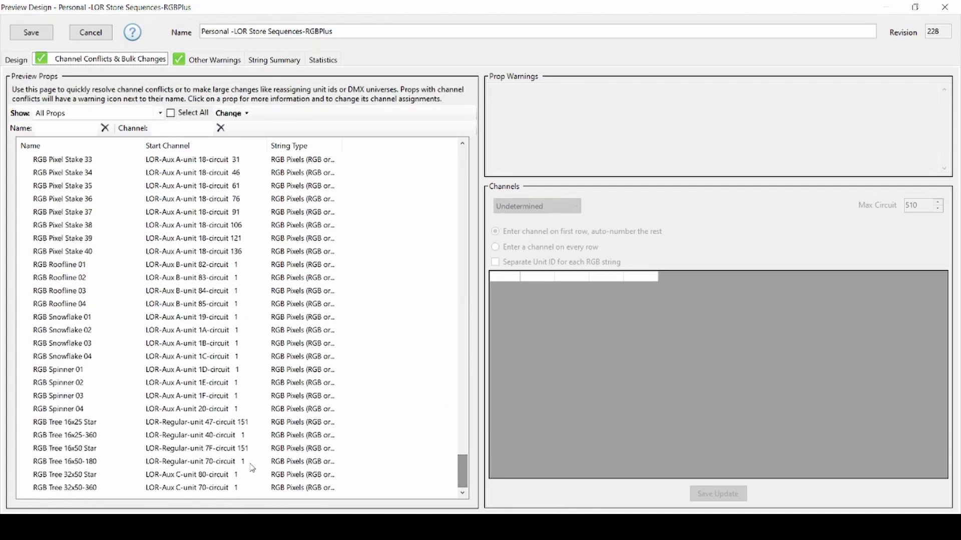
click(91, 463)
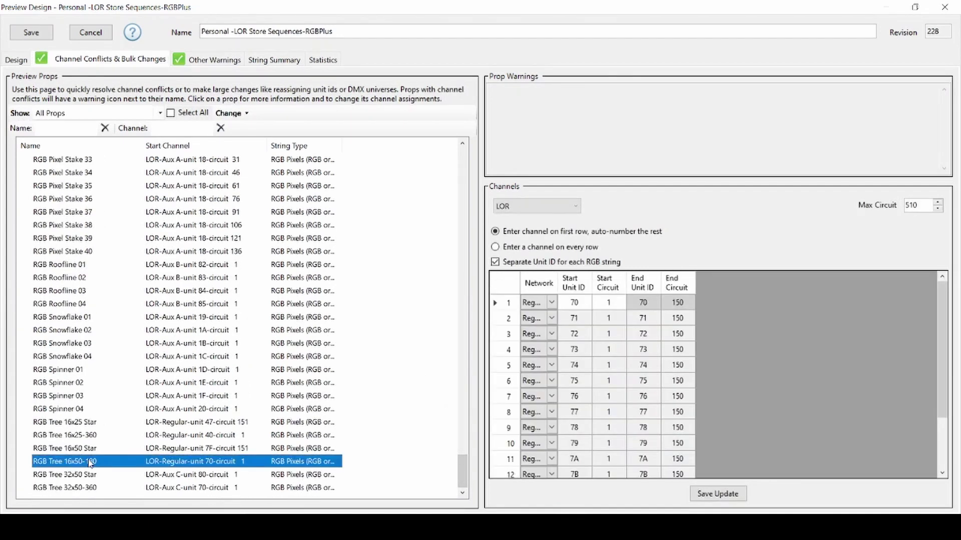
click(245, 115)
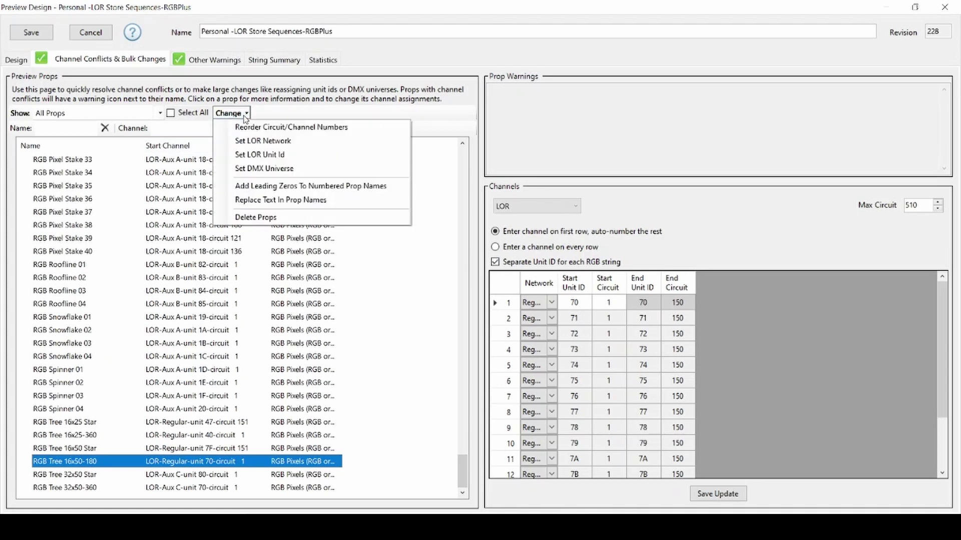
click(280, 141)
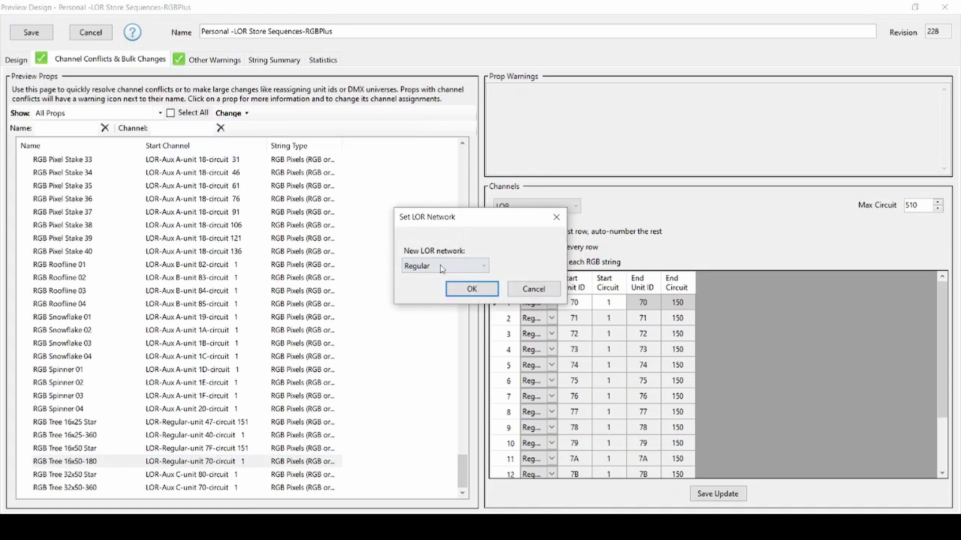
click(442, 266)
click(441, 429)
click(472, 289)
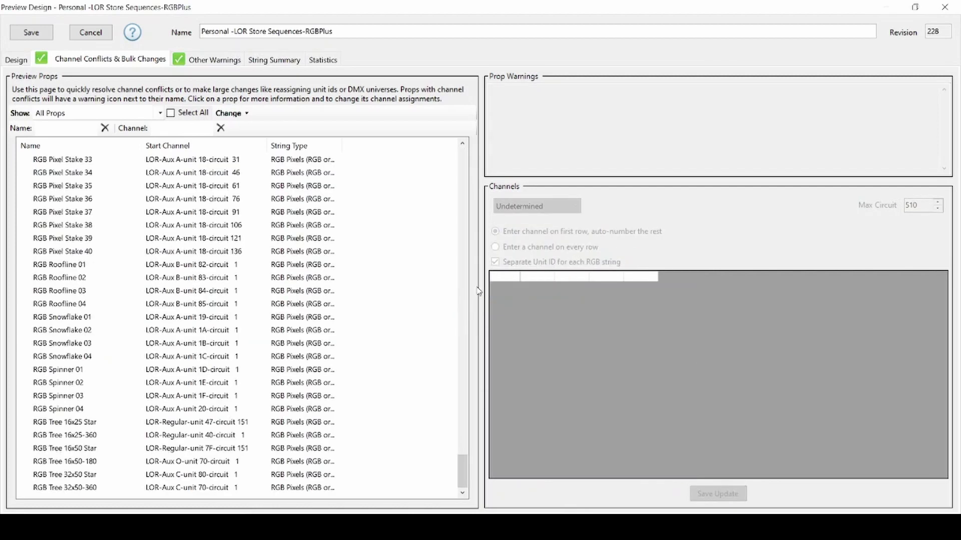
- Recheck RGB Tree 16x50-180's network setting and cancel without changing it
click(186, 464)
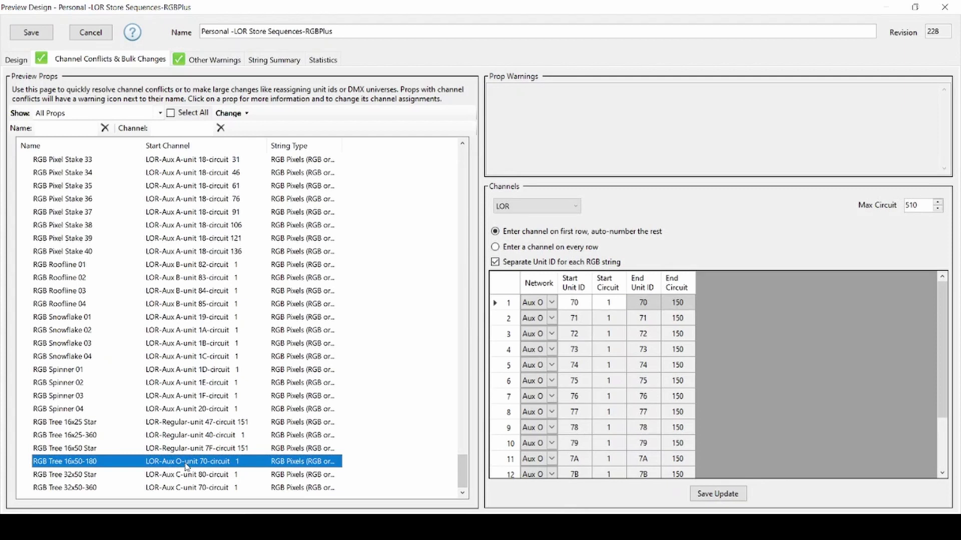
click(231, 113)
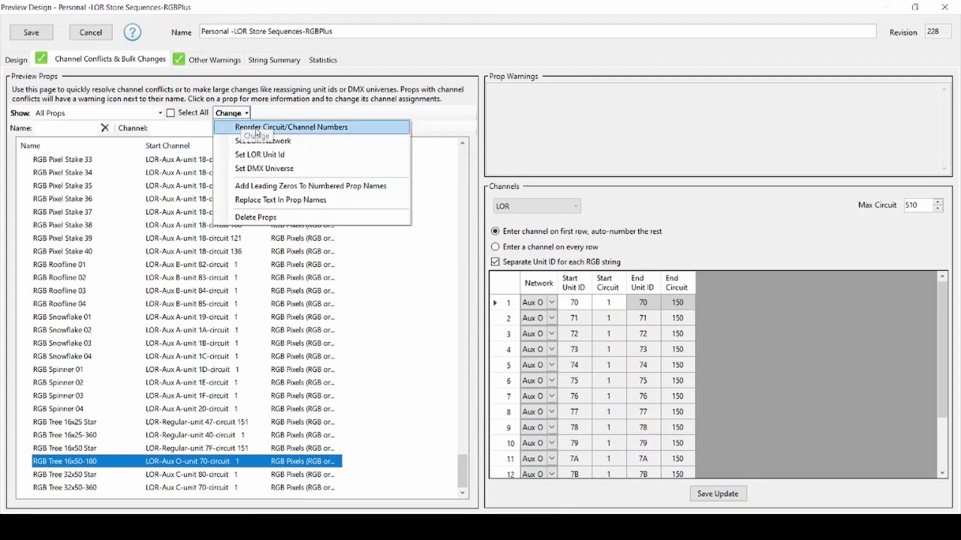
click(260, 140)
click(461, 270)
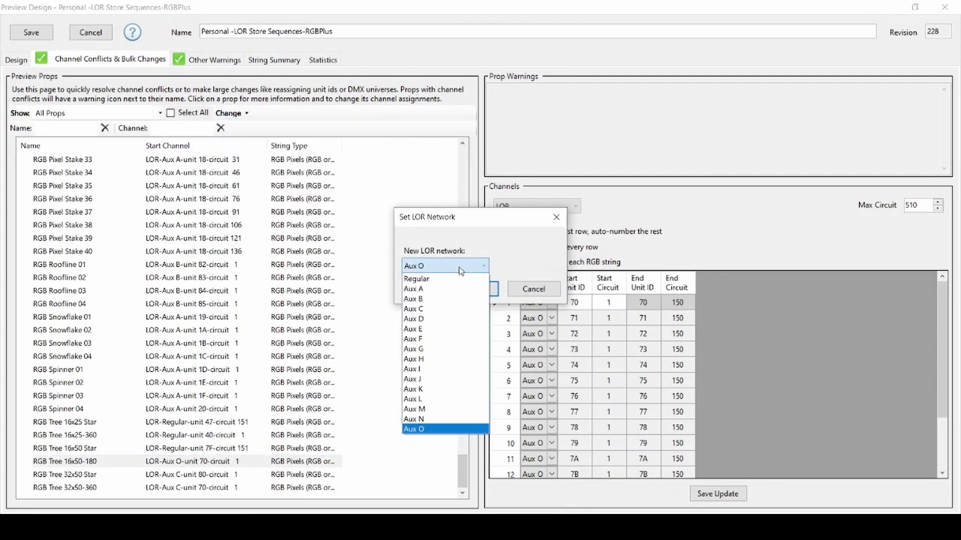
click(415, 278)
click(523, 289)
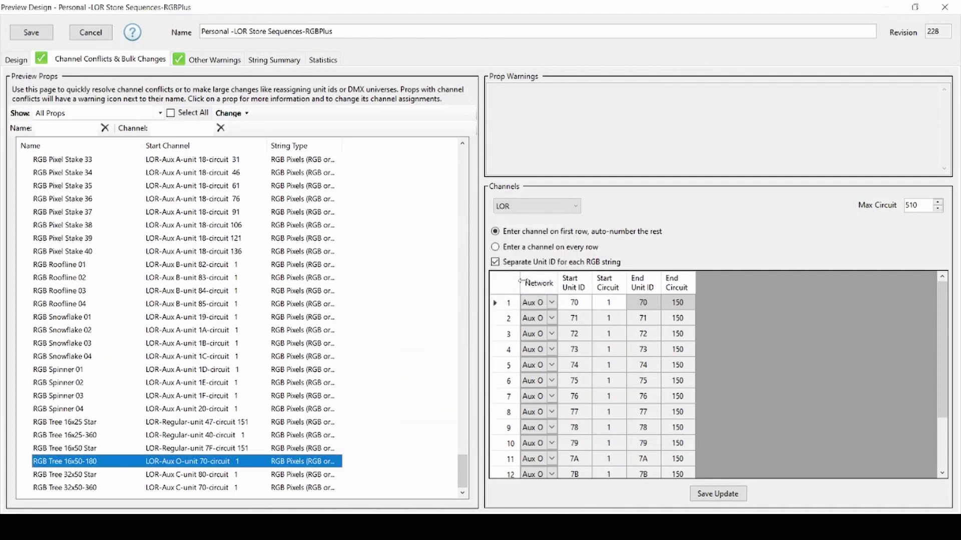
- Confirm Aux O now holds 2,400 channels, then save and close the preview design
click(325, 65)
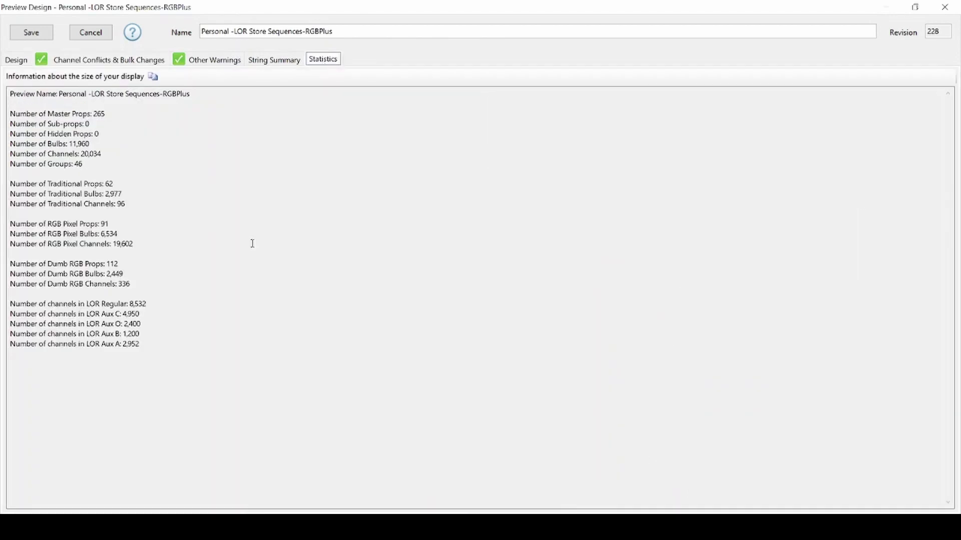
drag(160, 345, 10, 303)
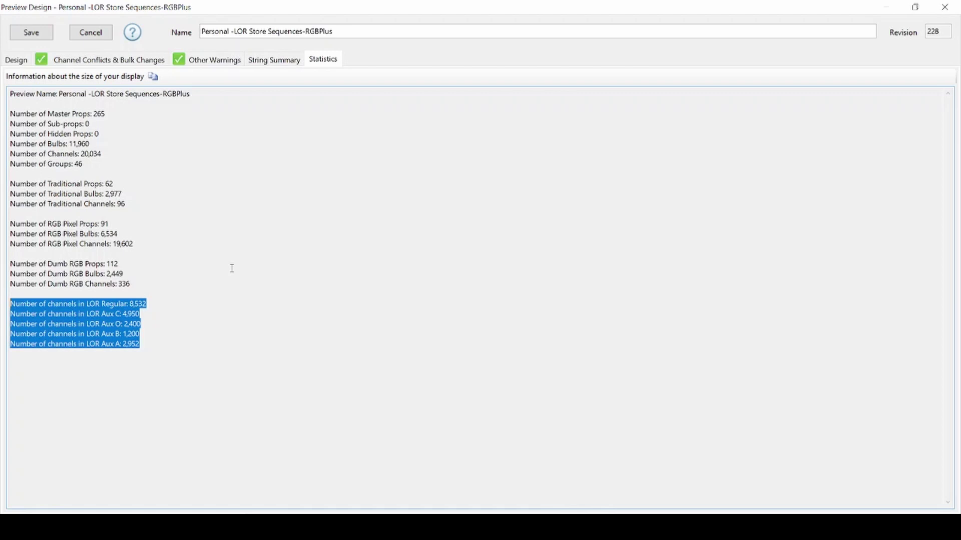
click(31, 32)
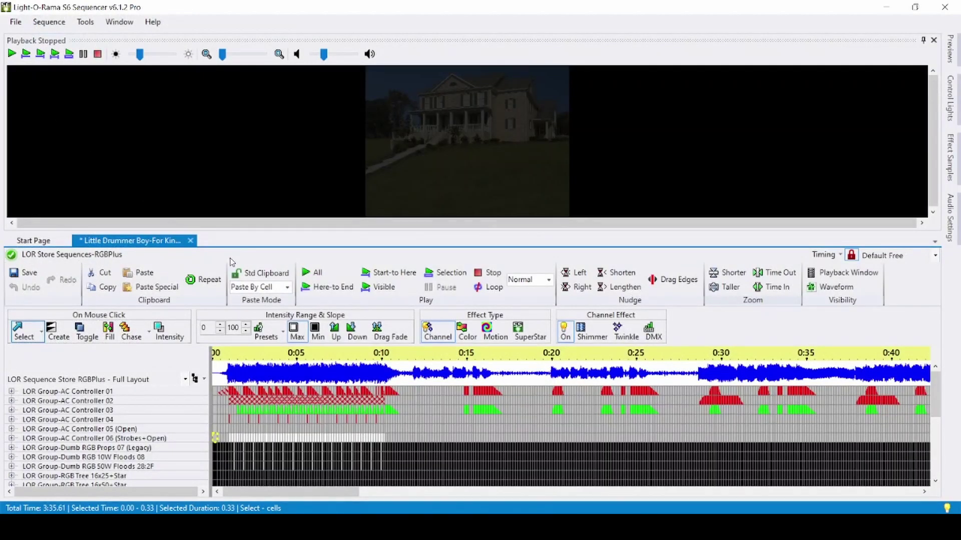
- Assign the Personal -LOR Store Sequences-RGBPlus preview to the Little Drummer Boy sequence, keeping all 265 matched props
click(49, 22)
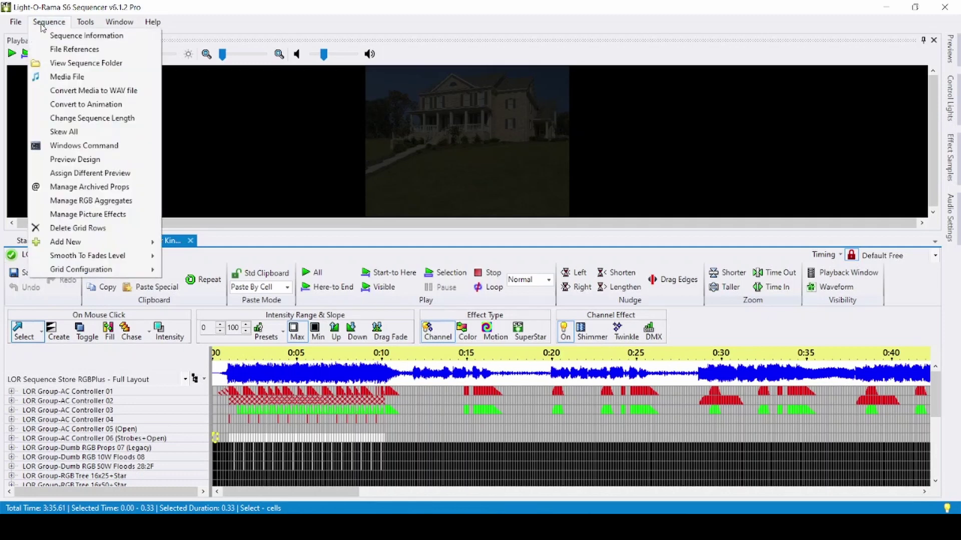
click(113, 173)
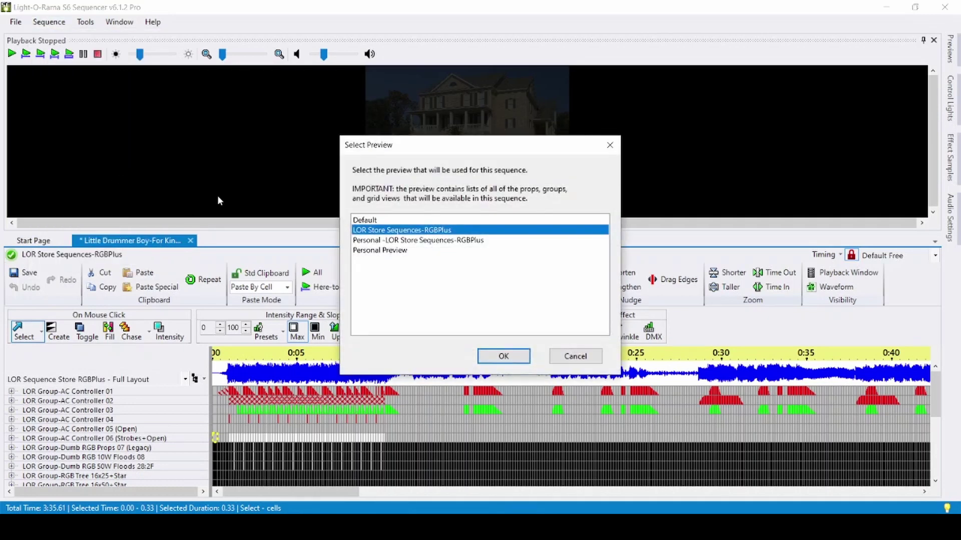
click(425, 241)
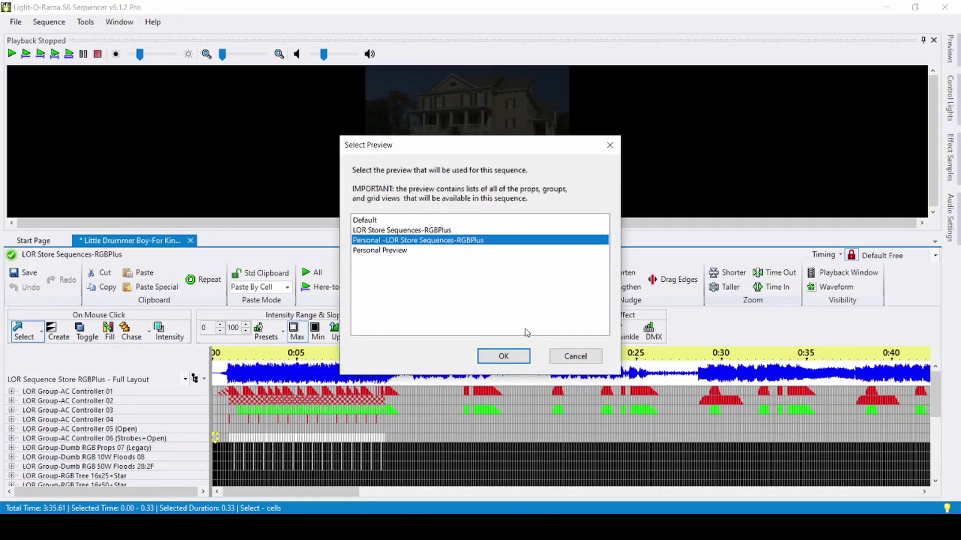
click(517, 362)
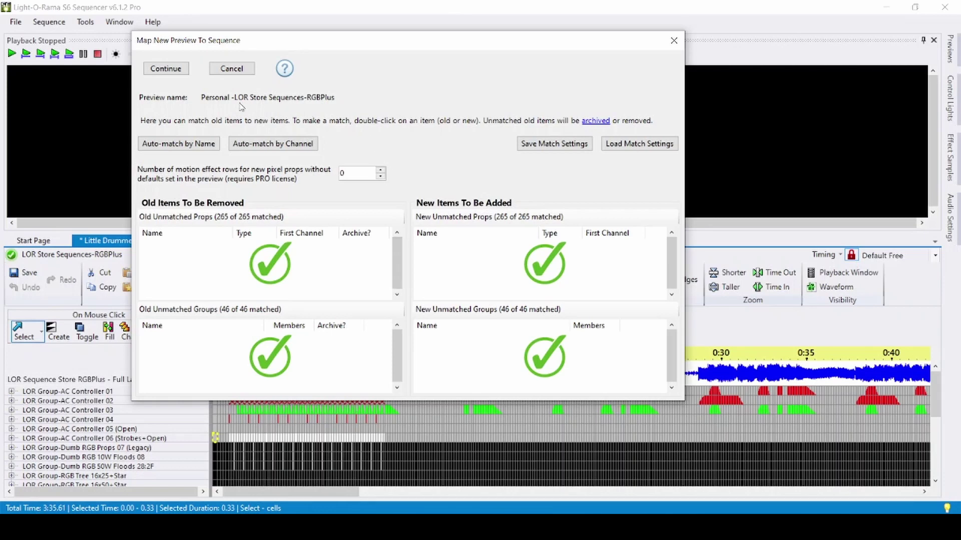
click(174, 70)
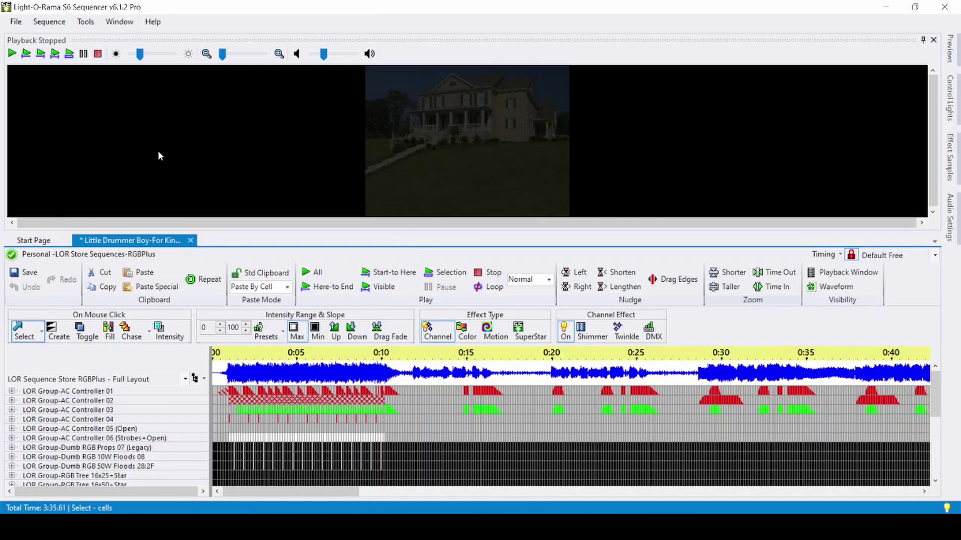
click(15, 22)
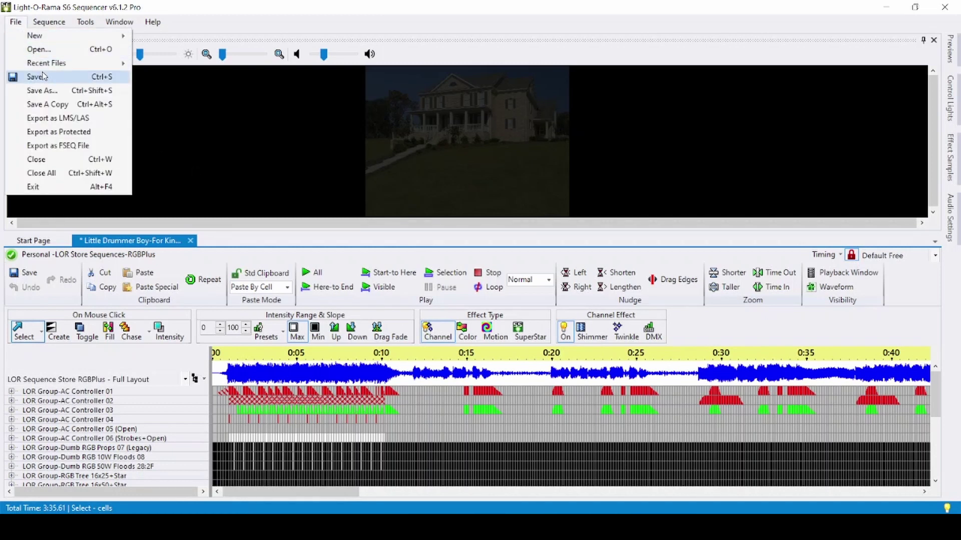
click(292, 245)
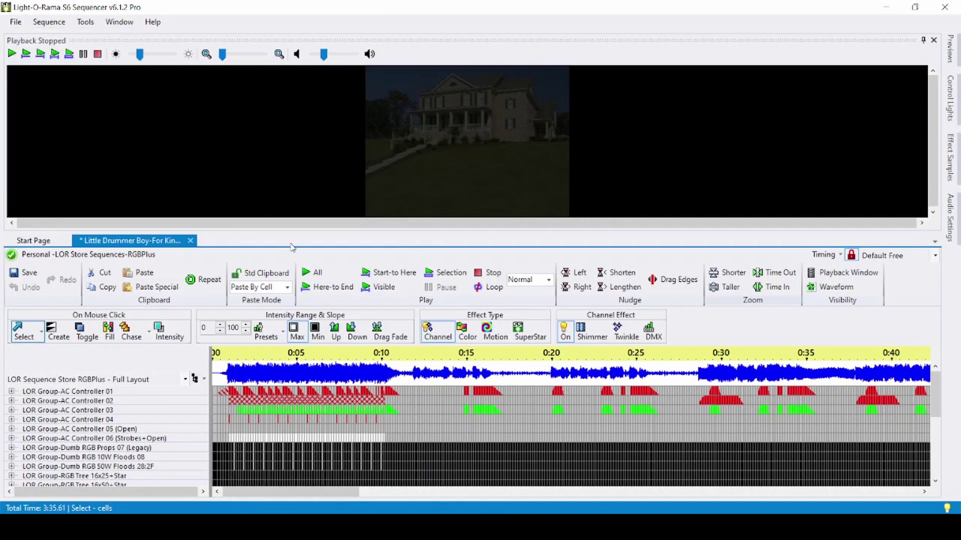